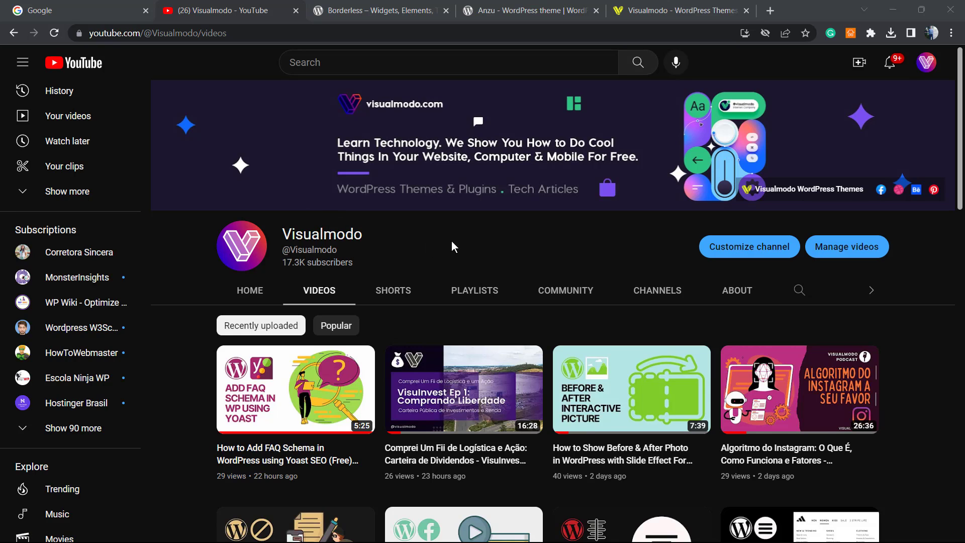
Search Google for 'chatgpt for youtube' and add the extension from the Chrome Web Store
left_click(73, 9)
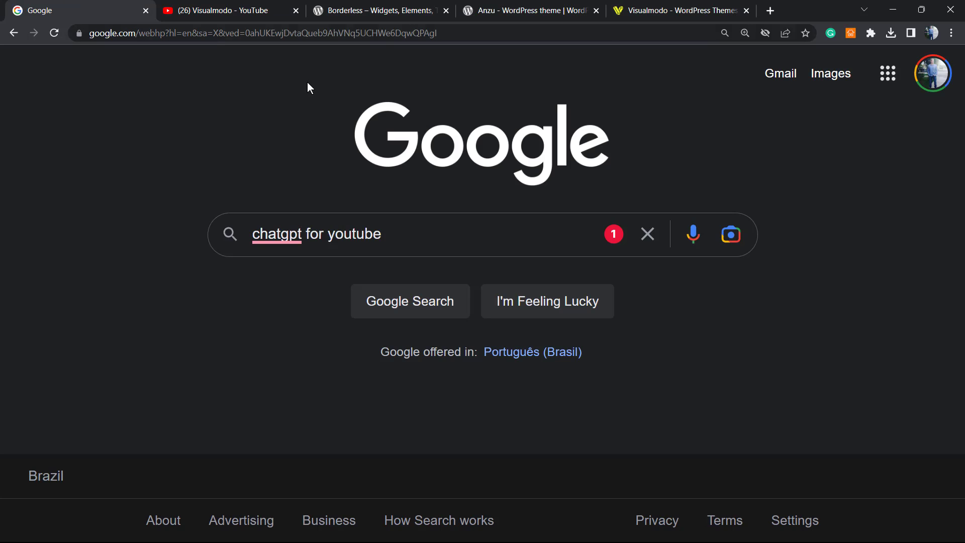
left_click(417, 238)
key("Return")
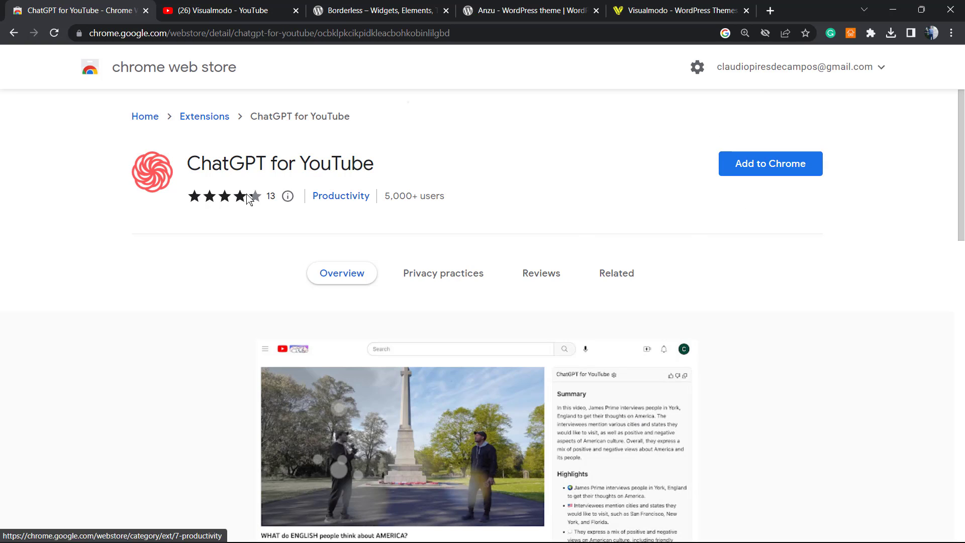
left_click(753, 160)
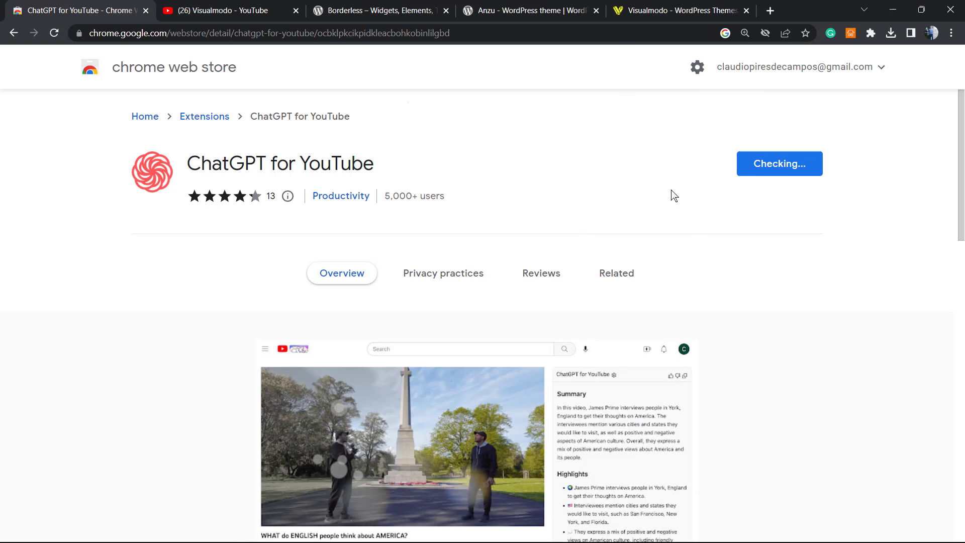
left_click(499, 140)
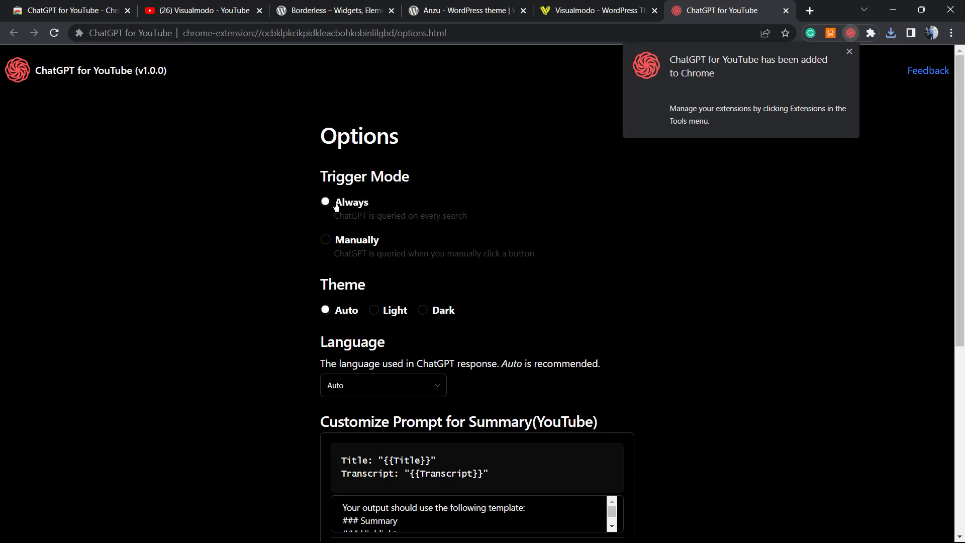
scroll(458, 297, "down", 2)
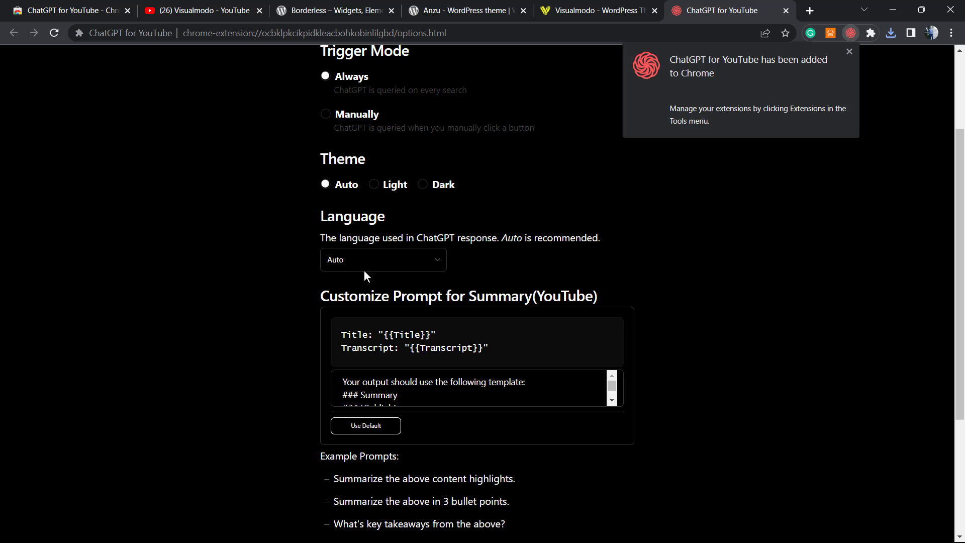
scroll(405, 265, "down", 1)
Review the extension's summary prompt template at 90% zoom, then return to Visualmodo's YouTube channel
key("ctrl+v")
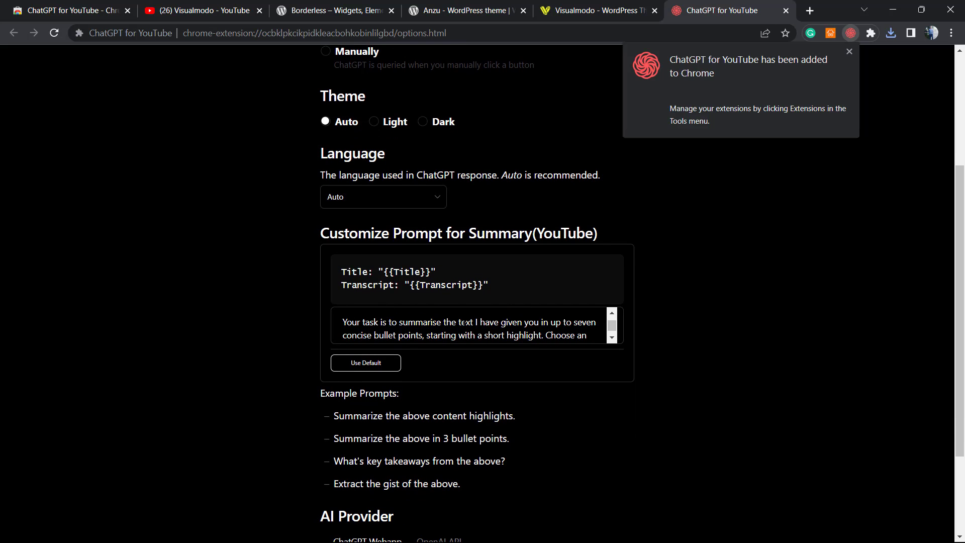
scroll(419, 278, "down", 2)
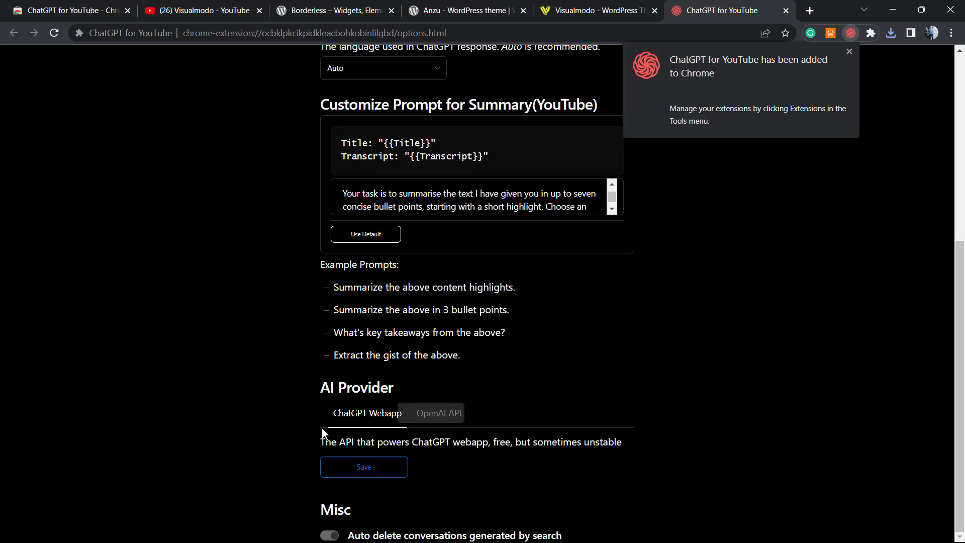
key("ctrl+minus")
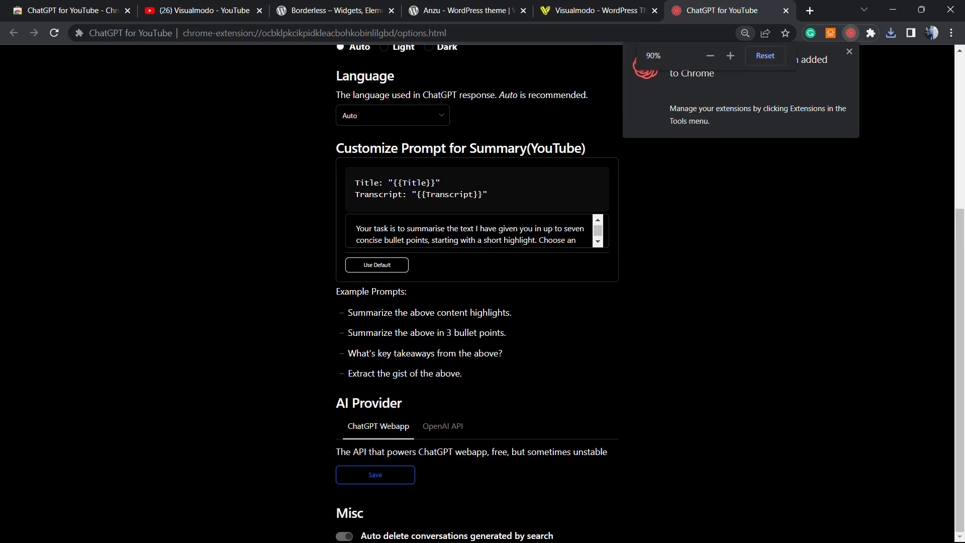
scroll(469, 455, "up", 3)
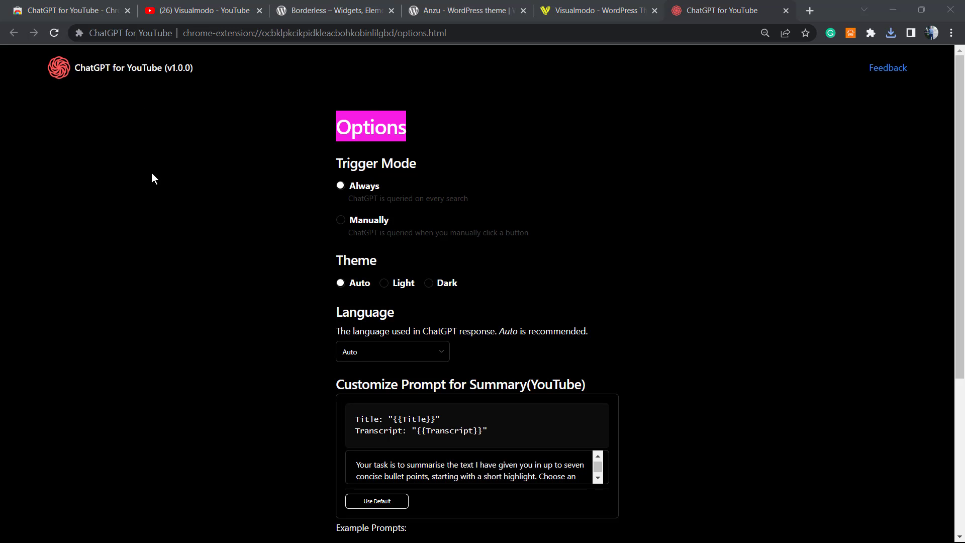
left_click(186, 6)
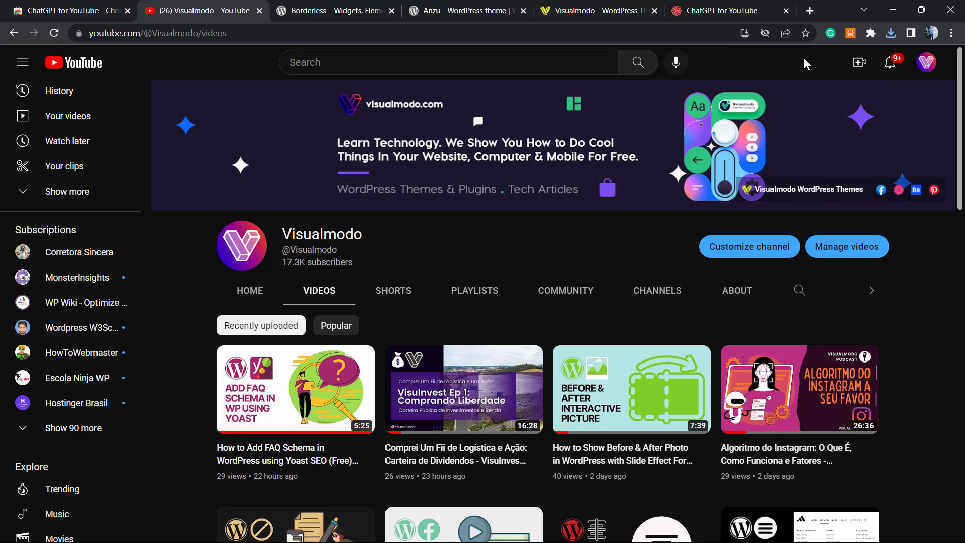
Pin ChatGPT for YouTube to the toolbar and open its popup
left_click(869, 33)
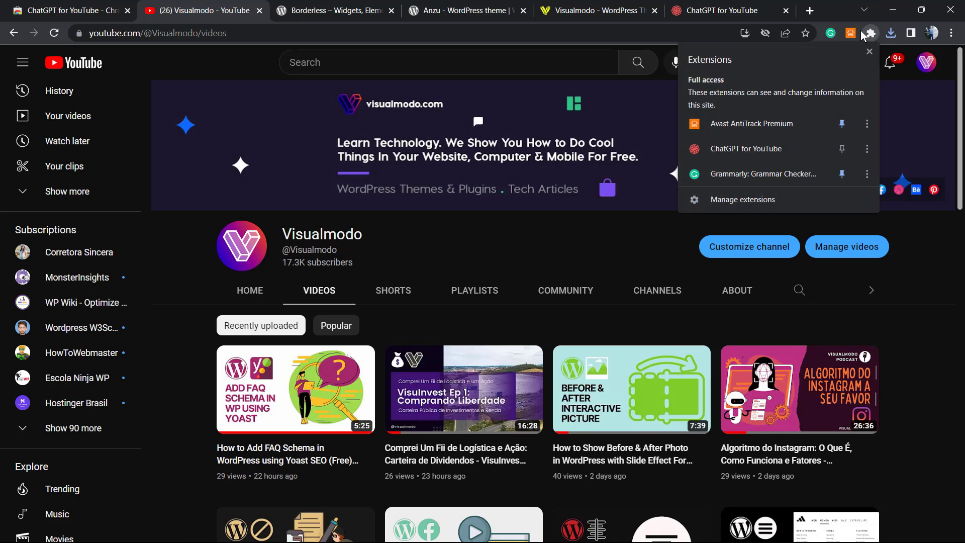
left_click(843, 150)
left_click(851, 34)
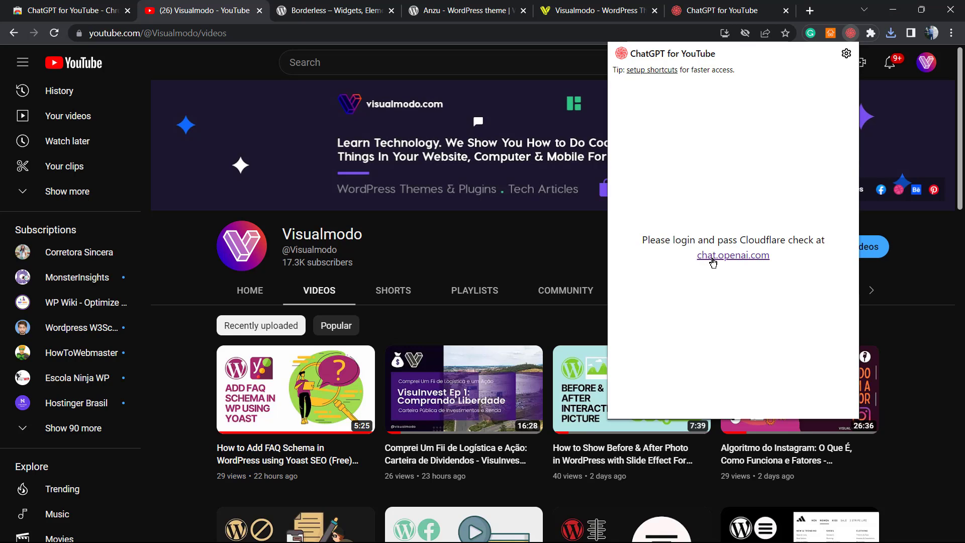
Log into chat.openai.com, confirm the extension's chat works, and return to the YouTube tab
left_click(713, 256)
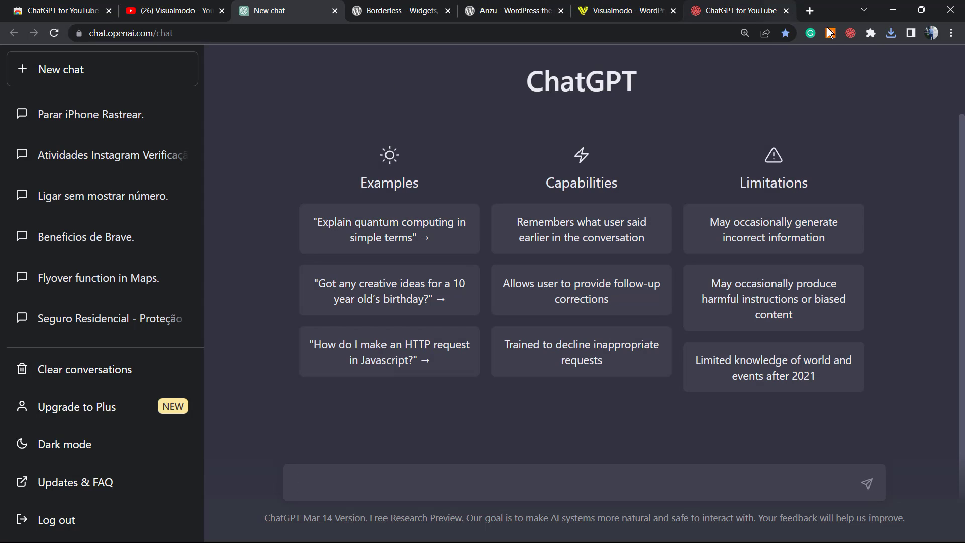
left_click(848, 34)
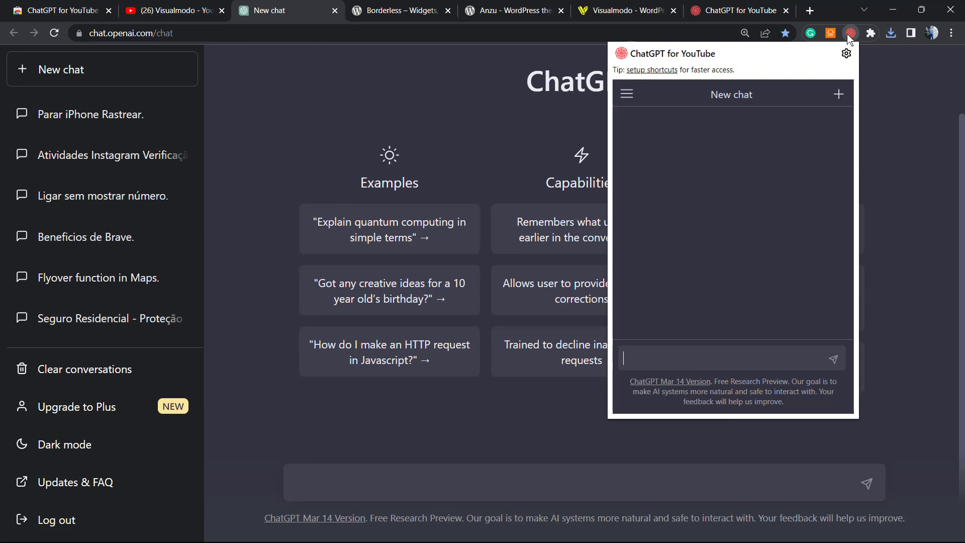
left_click(602, 16)
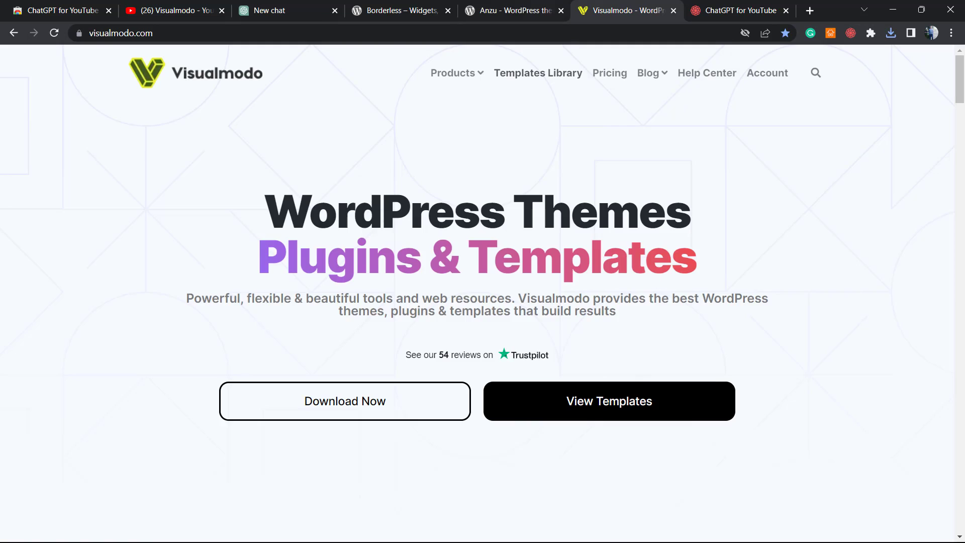
key("ctrl+shift+Tab")
key("ctrl+shift+Tab")
key("ctrl+shift+Tab")
key("ctrl+shift+Tab")
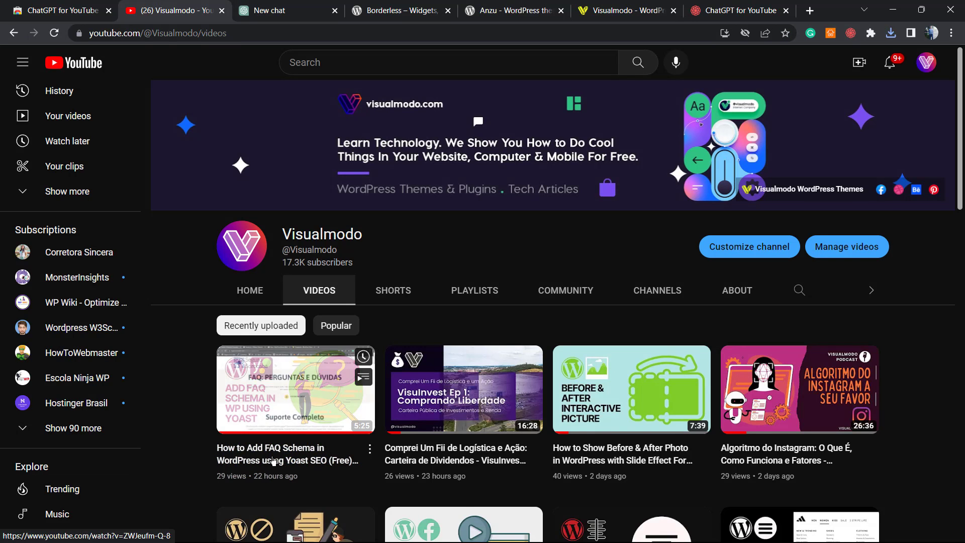
Play 'How to Add FAQ Schema in WordPress', skipping the pre-roll ad
left_click(332, 454)
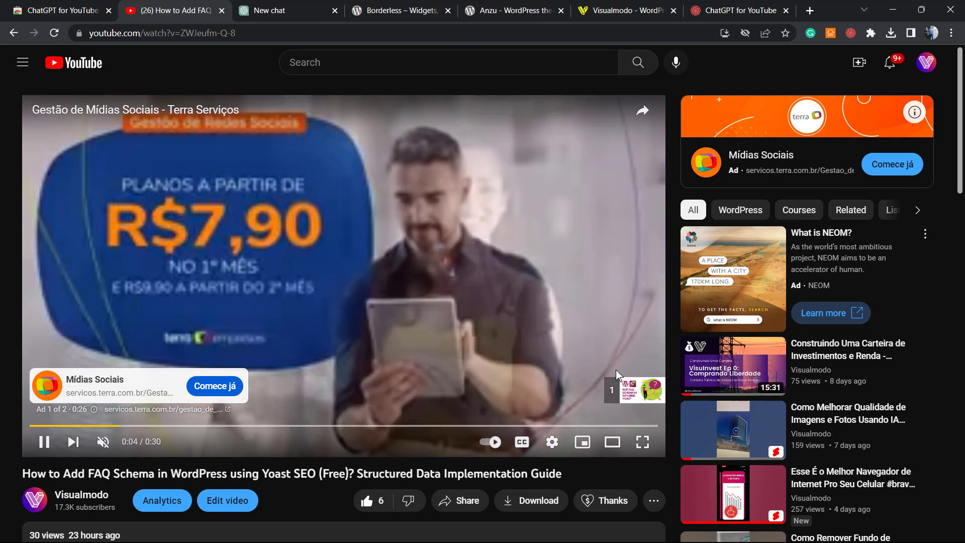
left_click(623, 391)
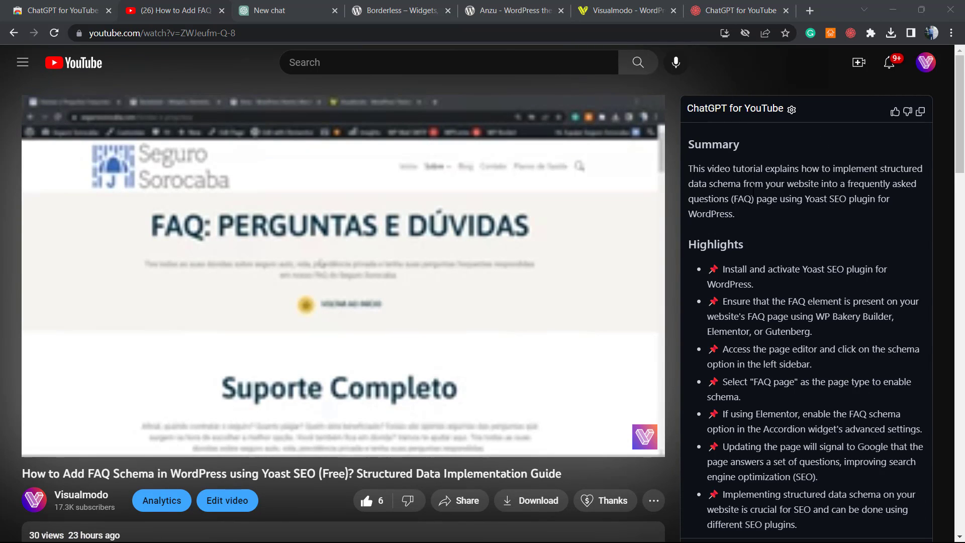
scroll(771, 243, "down", 2)
scroll(771, 243, "down", 3)
scroll(784, 250, "up", 3)
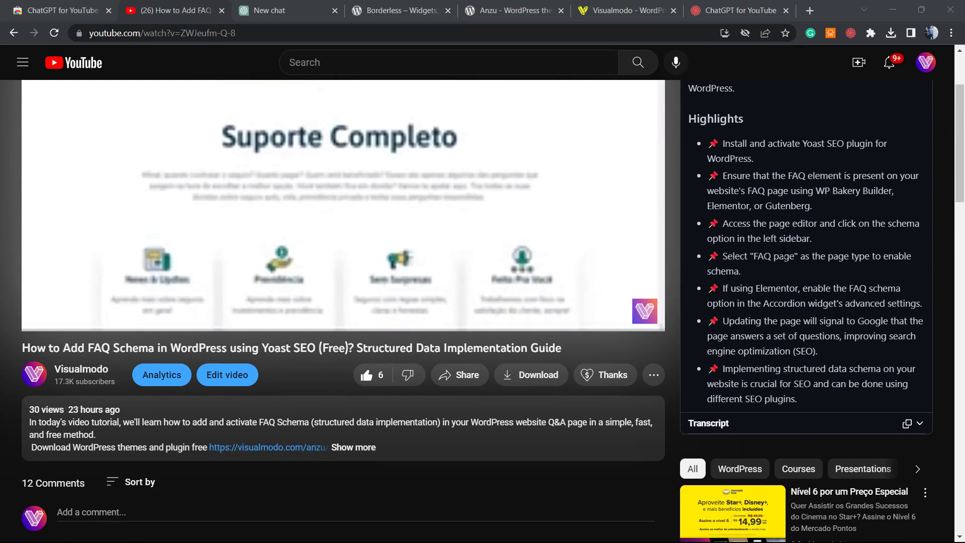
scroll(784, 250, "up", 2)
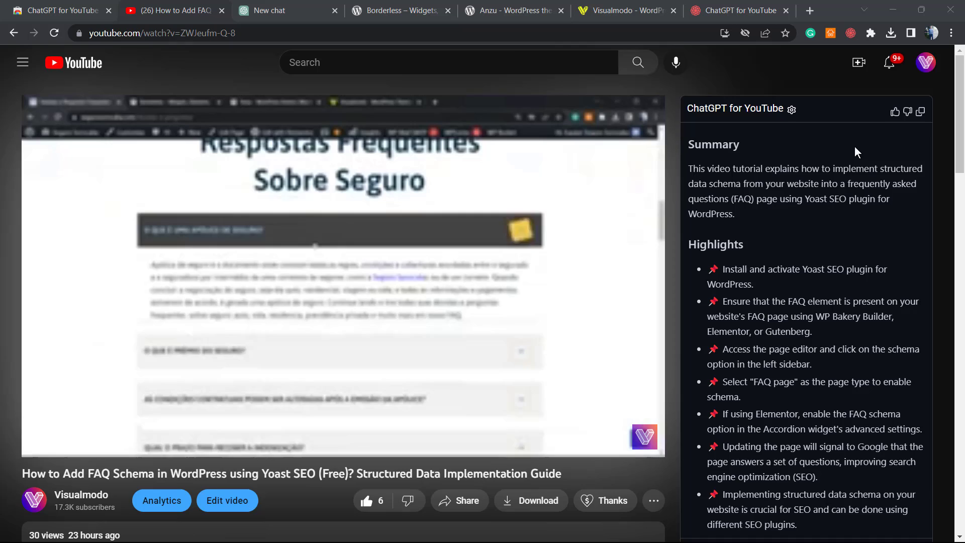
scroll(797, 312, "down", 4)
scroll(796, 311, "up", 3)
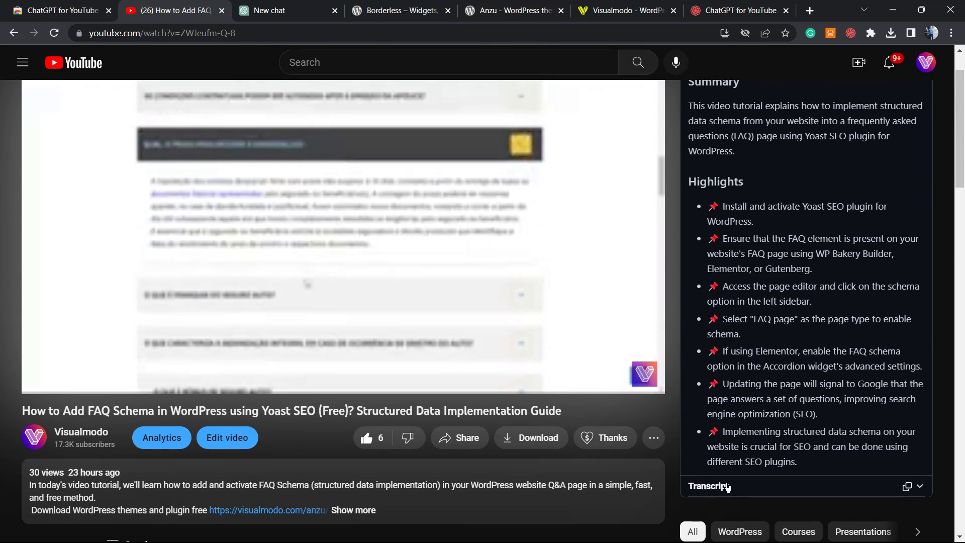
scroll(765, 360, "down", 2)
scroll(673, 322, "down", 1)
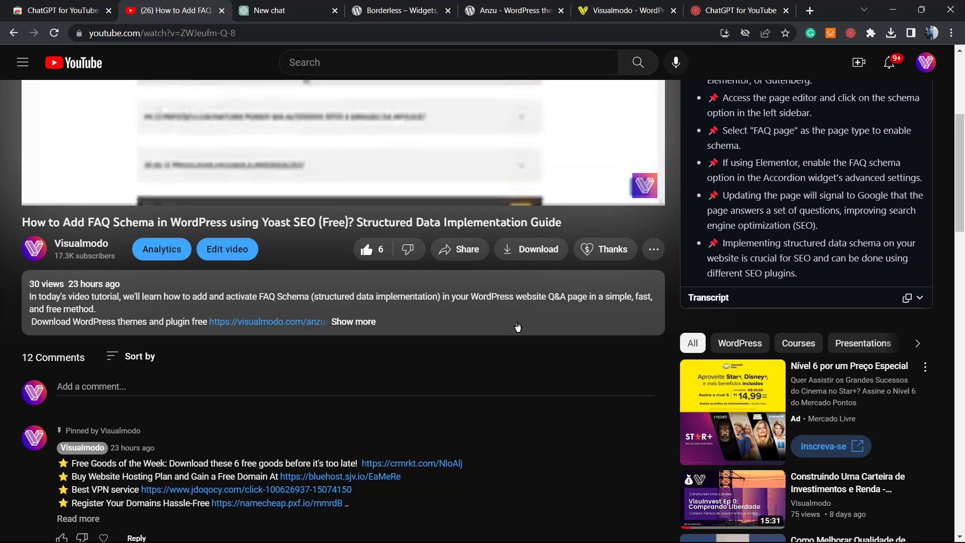
scroll(440, 319, "up", 3)
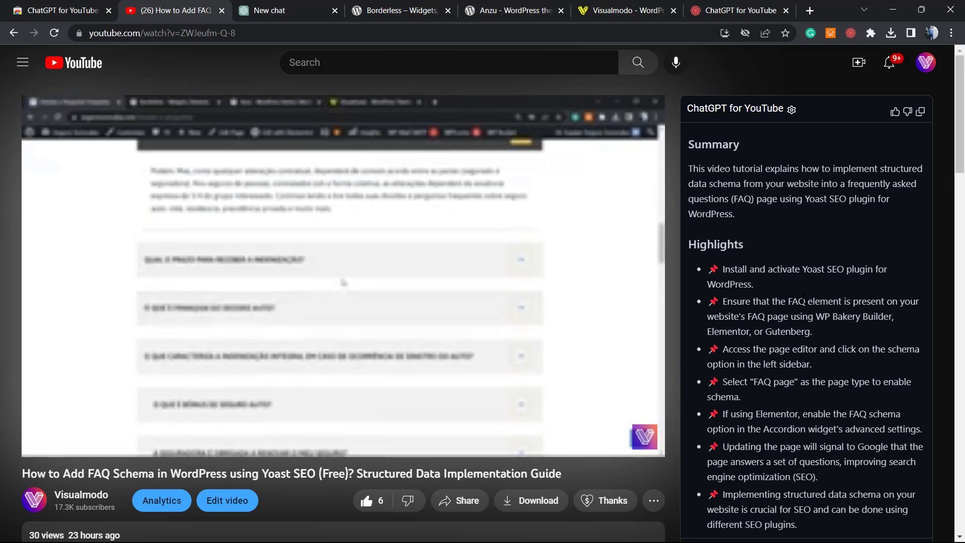
scroll(788, 302, "down", 3)
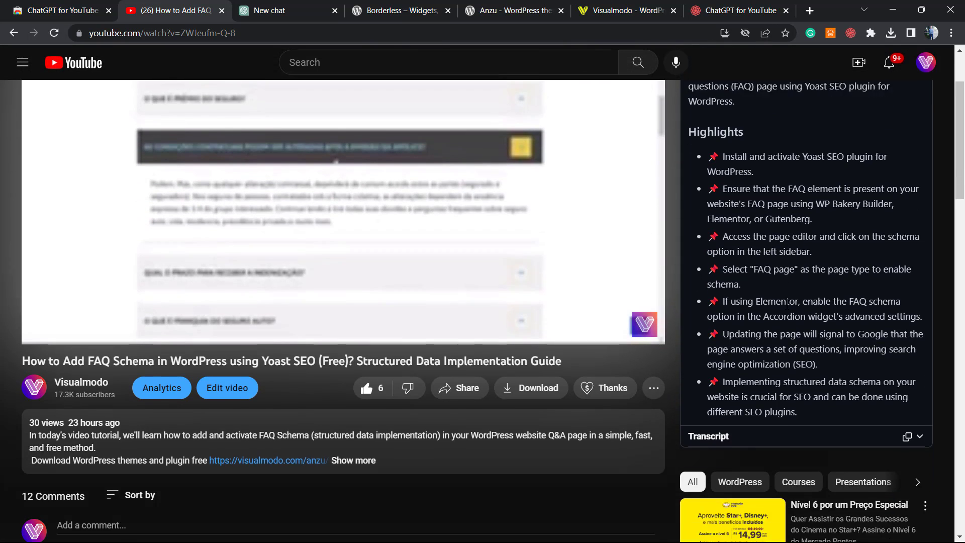
scroll(788, 300, "up", 1)
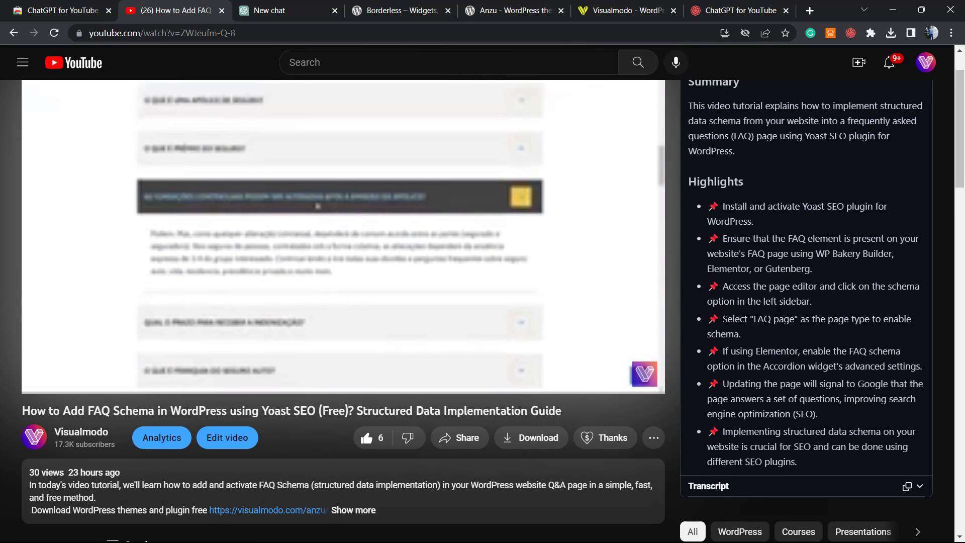
scroll(788, 301, "down", 2)
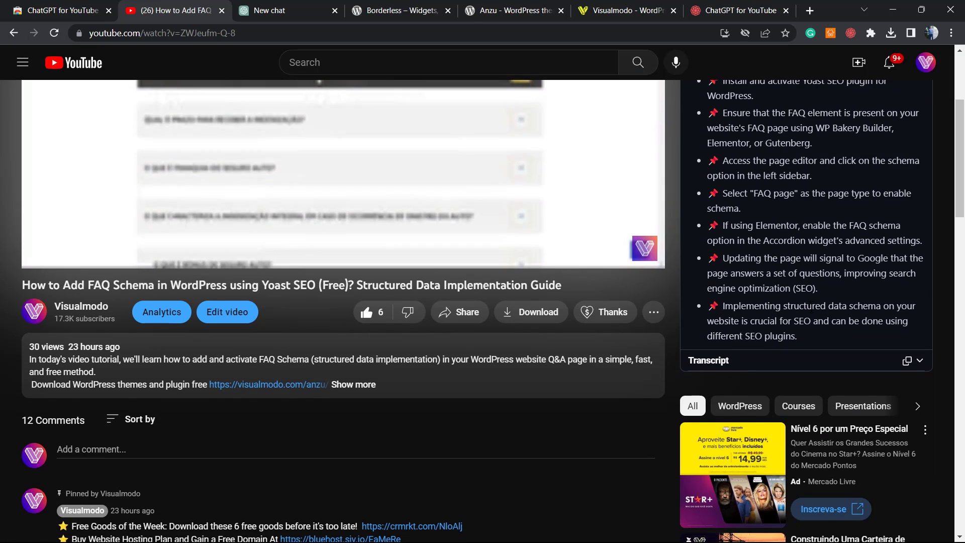
scroll(788, 302, "up", 1)
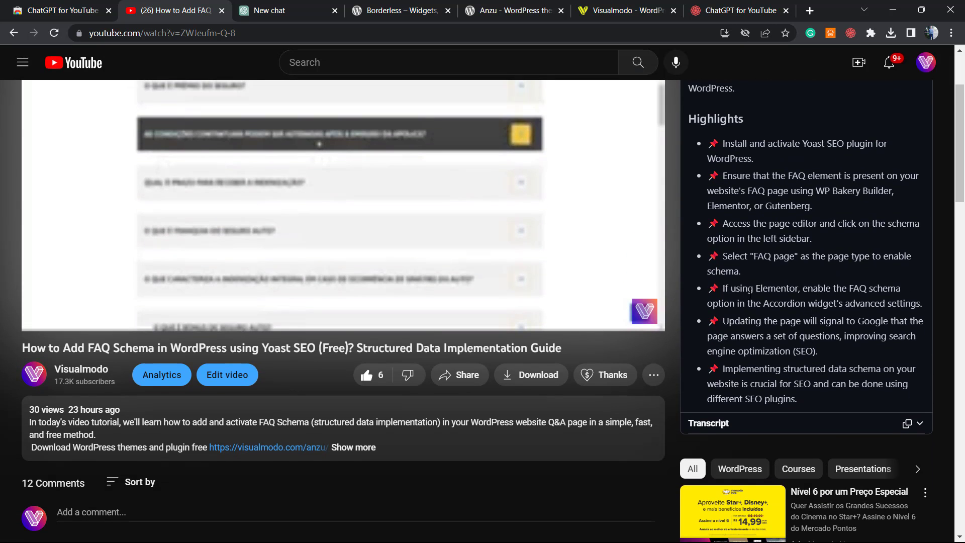
scroll(748, 301, "up", 1)
scroll(749, 302, "up", 1)
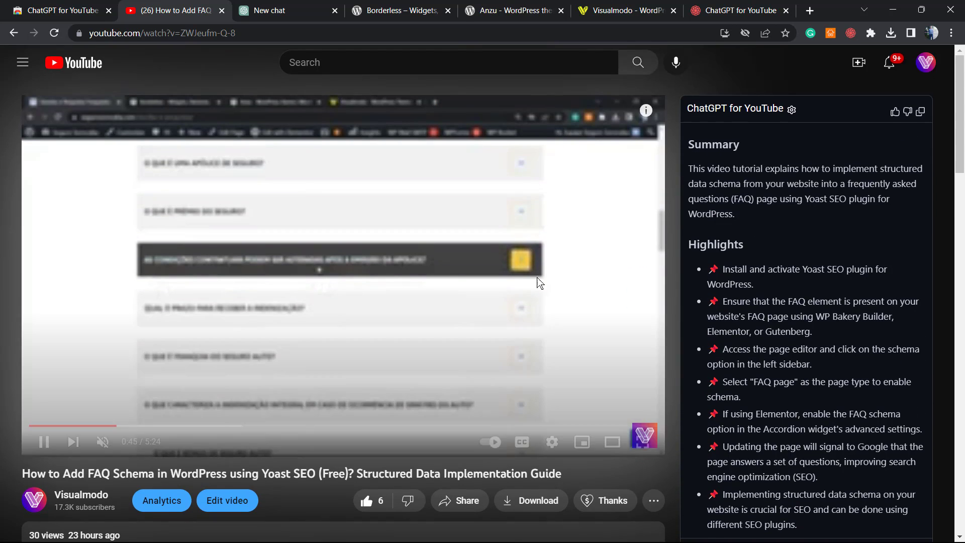
scroll(347, 309, "down", 1)
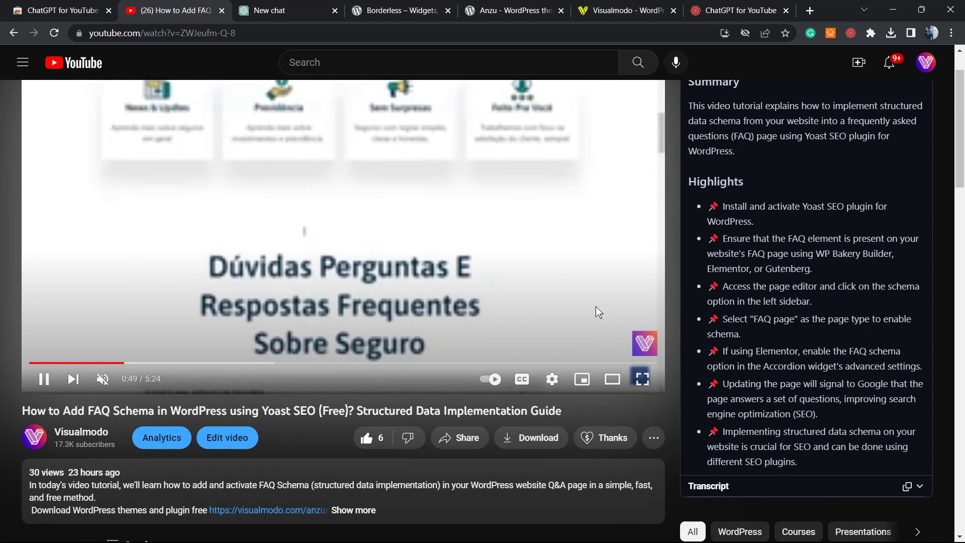
scroll(319, 268, "up", 1)
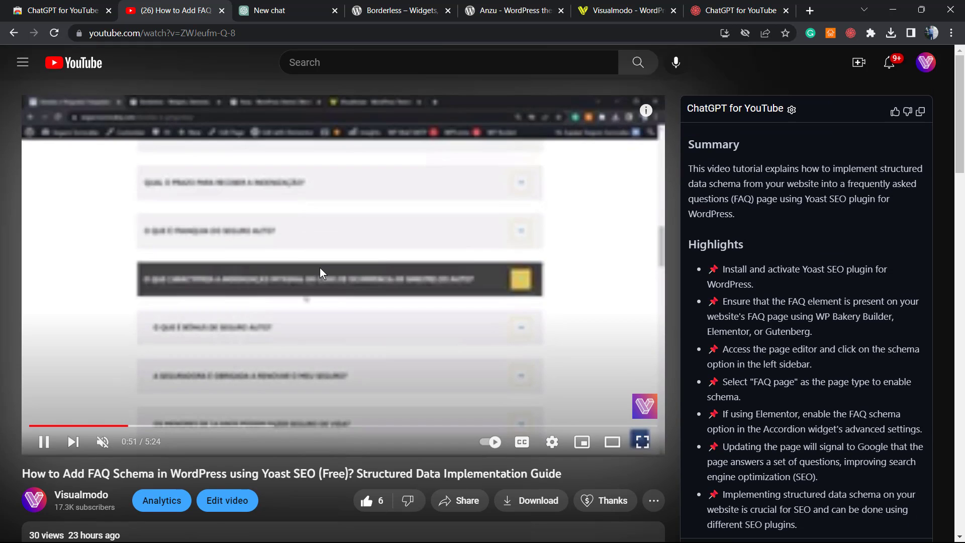
scroll(754, 247, "down", 1)
scroll(784, 246, "up", 1)
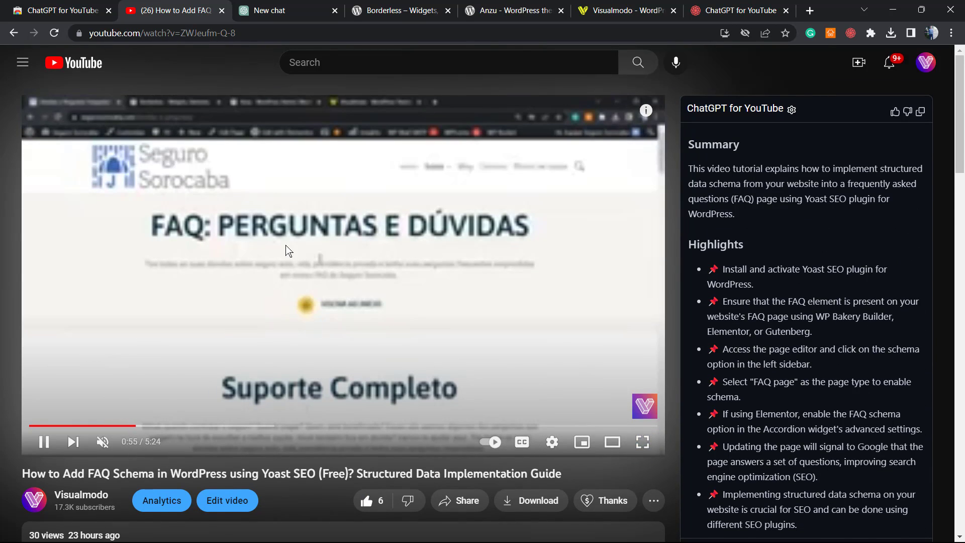
Show the Borderless plugin tab and select its title word by word, then whole
left_click(290, 8)
left_click(426, 8)
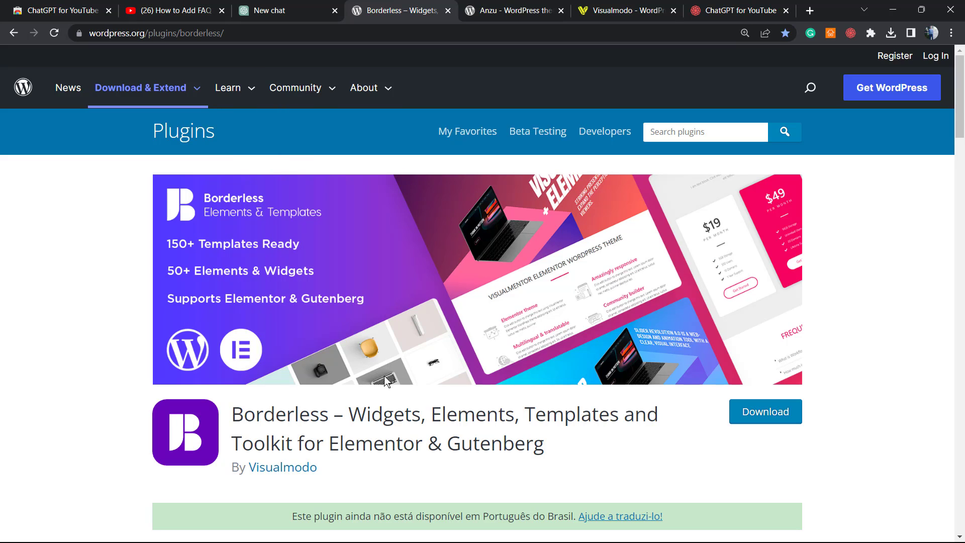
double_click(267, 421)
double_click(394, 422)
double_click(452, 411)
double_click(531, 409)
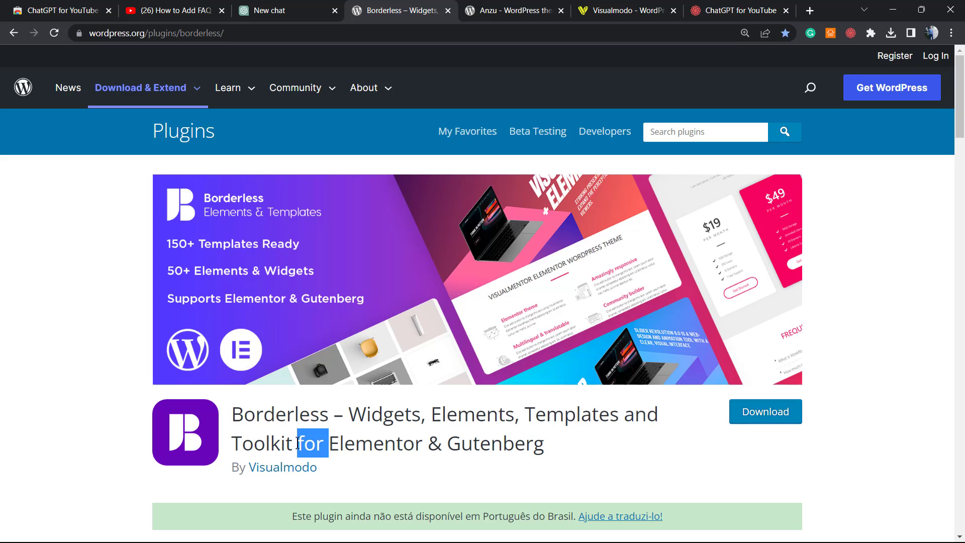
triple_click(309, 441)
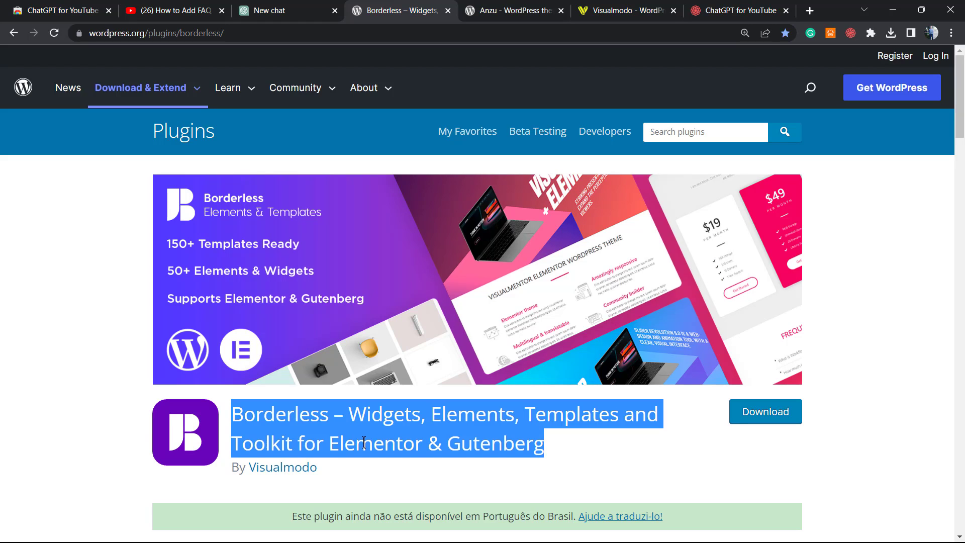
Show the Anzu theme tab and select the 'Anzu' heading
left_click(496, 9)
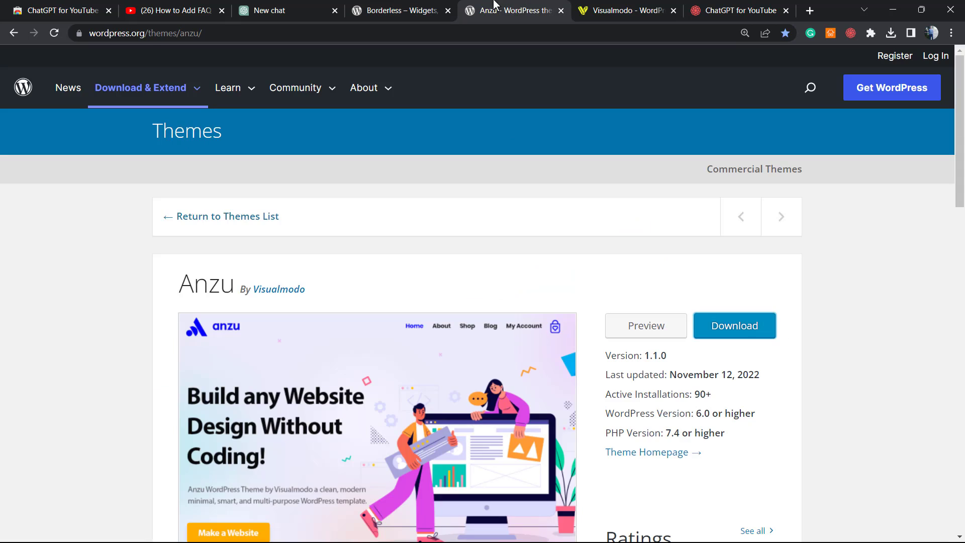
double_click(189, 285)
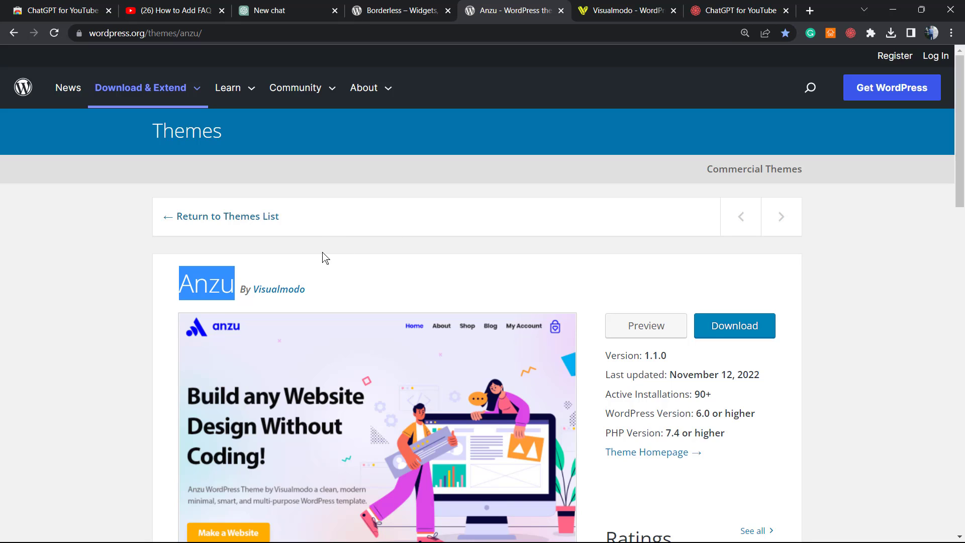
Show the Visualmodo homepage, briefly highlight the Plugins & Templates heading, and choose Templates Library
left_click(633, 10)
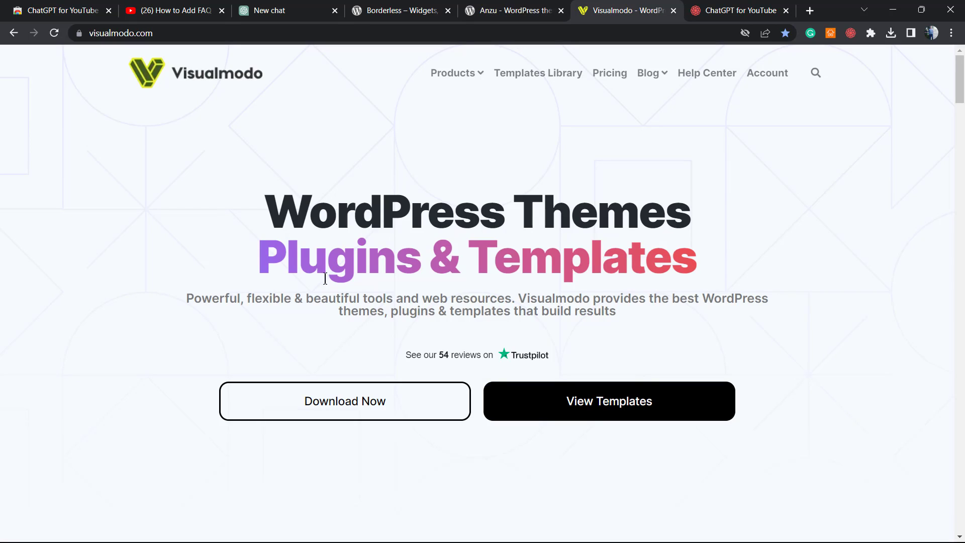
left_click_drag(218, 238, 329, 249)
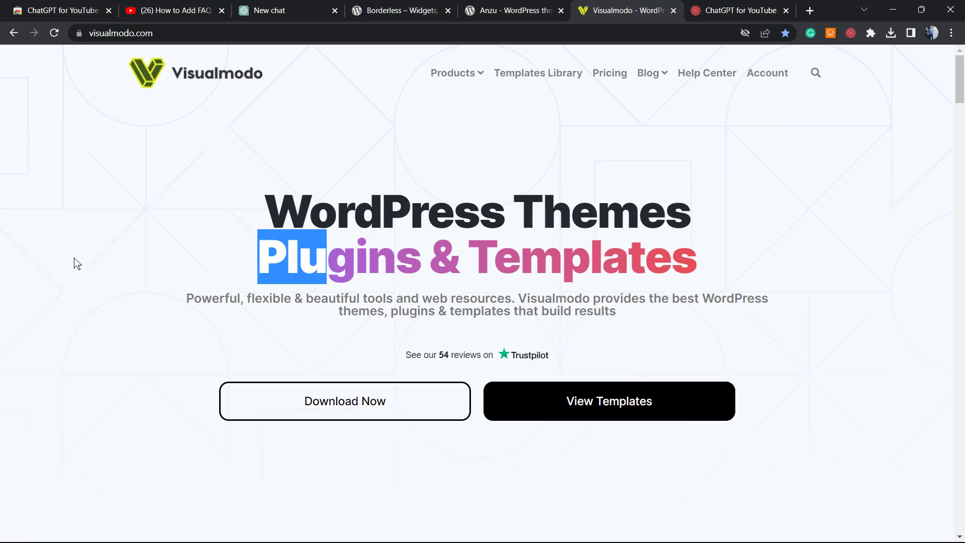
left_click(147, 228)
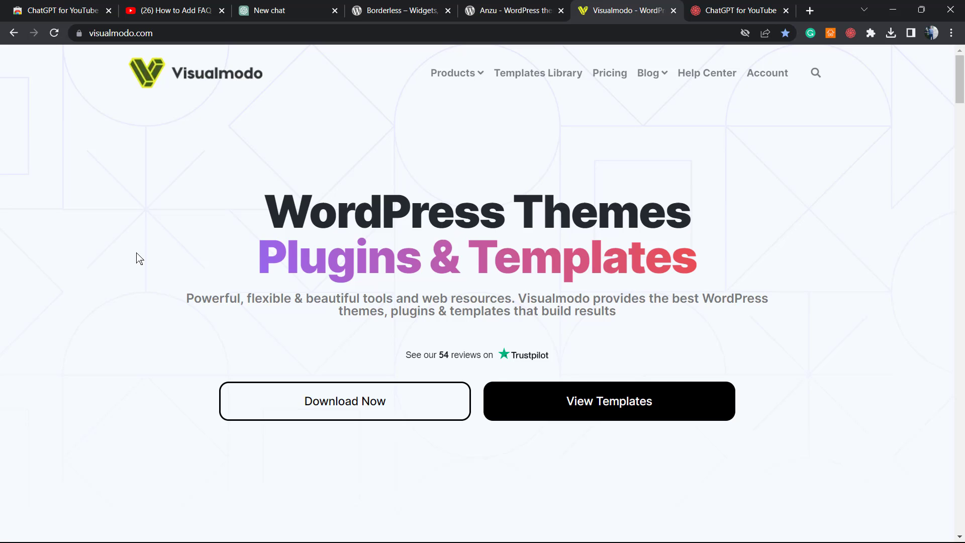
left_click(524, 76)
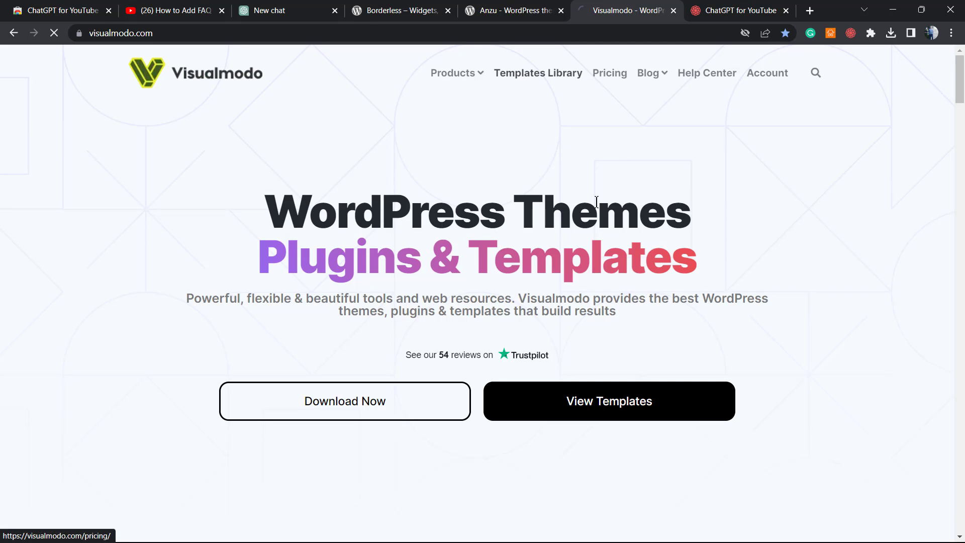
scroll(226, 302, "down", 4)
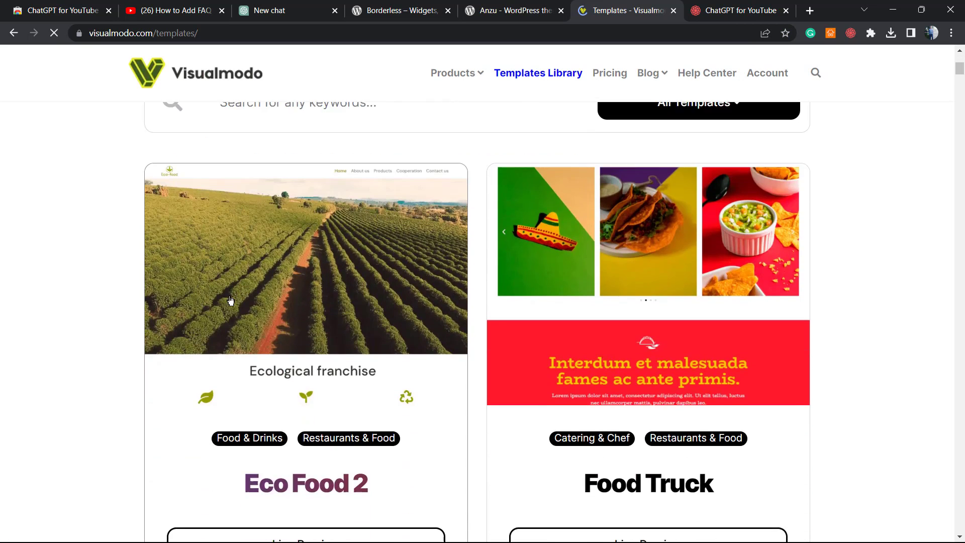
scroll(137, 290, "down", 4)
scroll(118, 294, "down", 3)
scroll(101, 295, "down", 4)
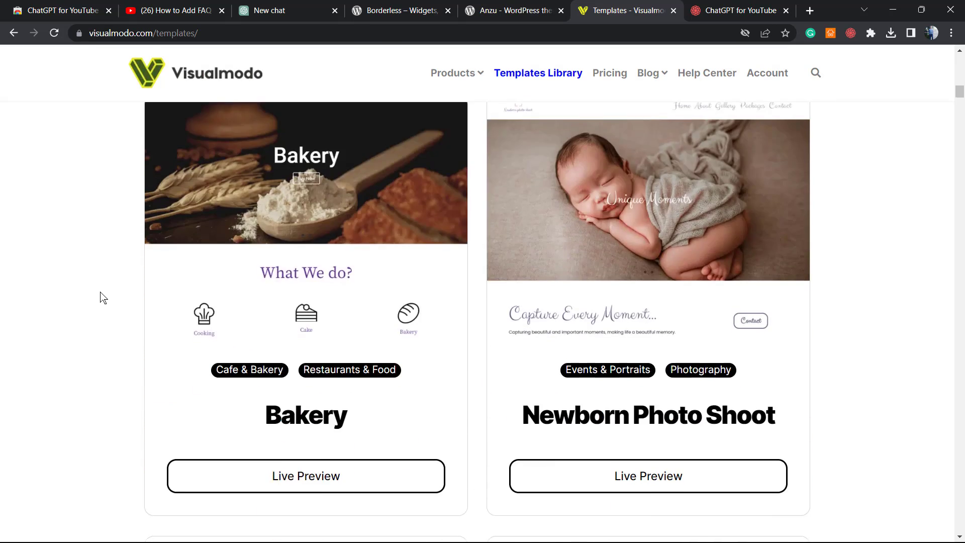
scroll(101, 295, "down", 4)
scroll(101, 295, "down", 5)
scroll(101, 300, "down", 5)
scroll(100, 301, "down", 5)
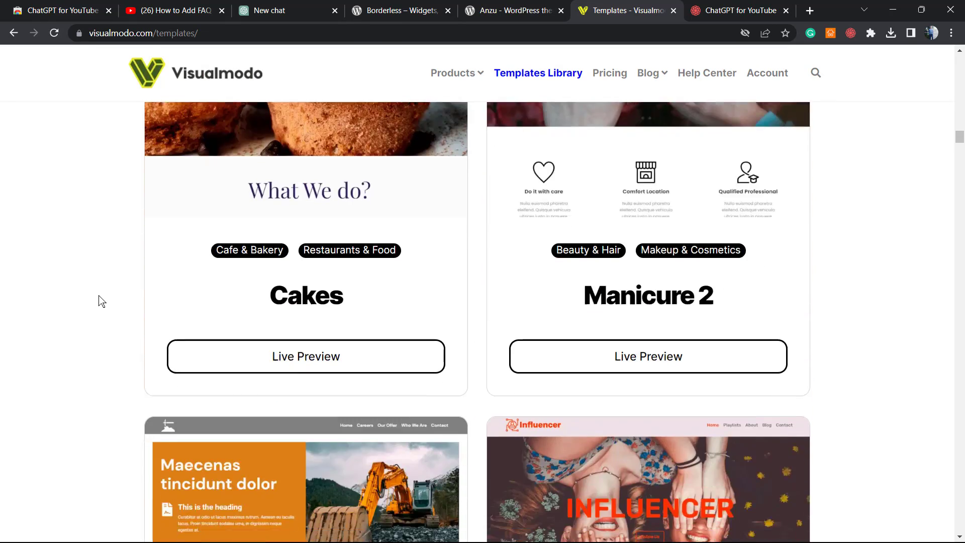
scroll(100, 302, "down", 3)
scroll(98, 303, "down", 4)
scroll(98, 304, "down", 1)
scroll(98, 304, "down", 2)
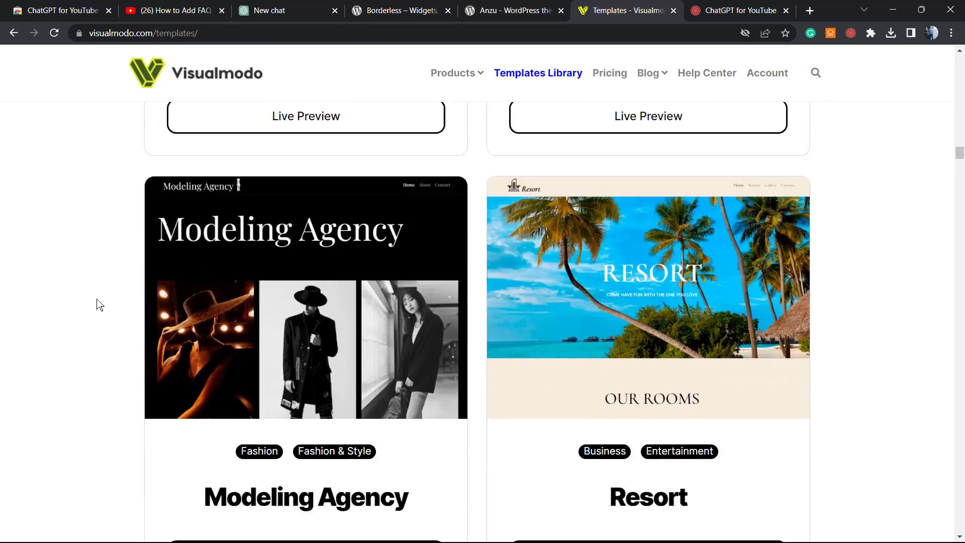
scroll(322, 334, "down", 5)
scroll(319, 334, "down", 3)
scroll(320, 334, "down", 4)
scroll(317, 333, "down", 5)
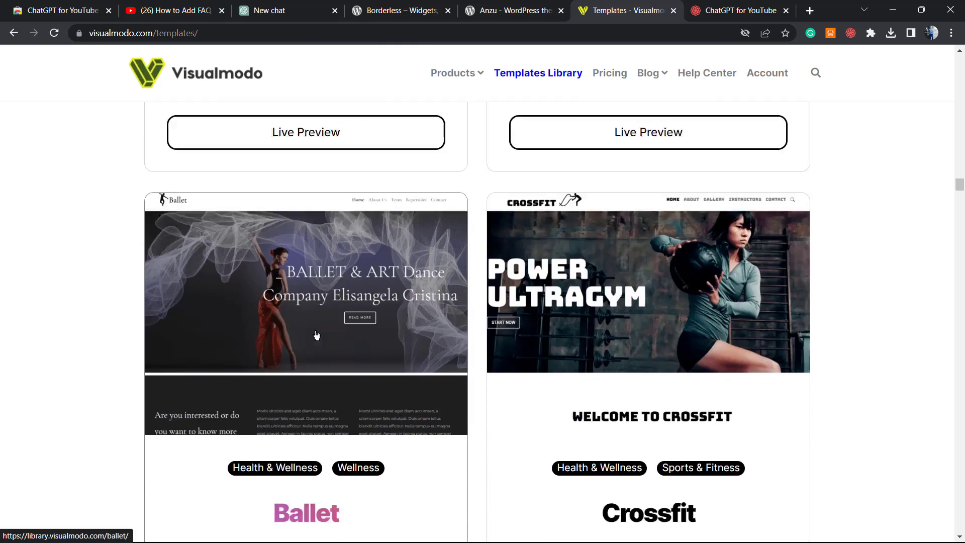
scroll(311, 331, "down", 4)
scroll(306, 336, "down", 3)
scroll(300, 336, "down", 1)
scroll(282, 339, "down", 7)
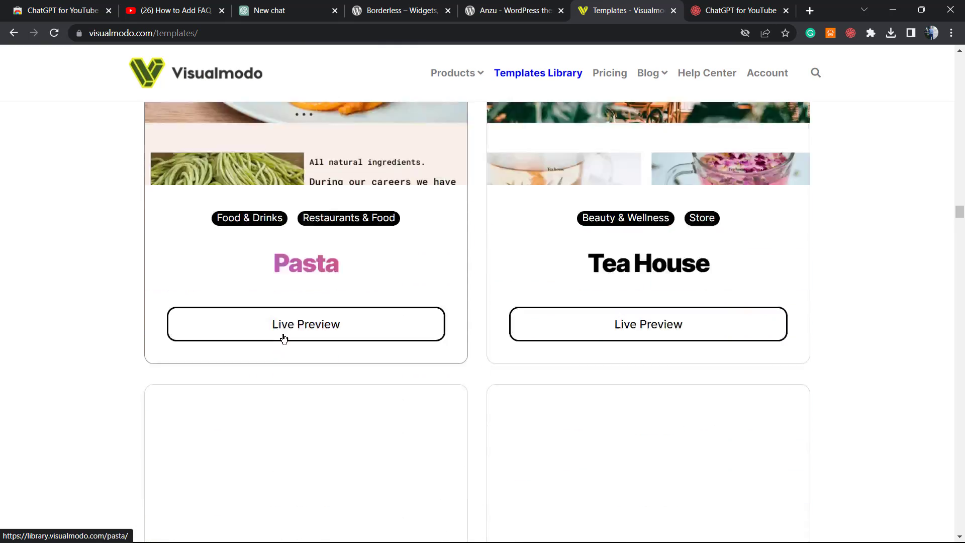
scroll(287, 334, "down", 6)
scroll(375, 318, "down", 5)
scroll(374, 319, "down", 5)
scroll(412, 310, "down", 4)
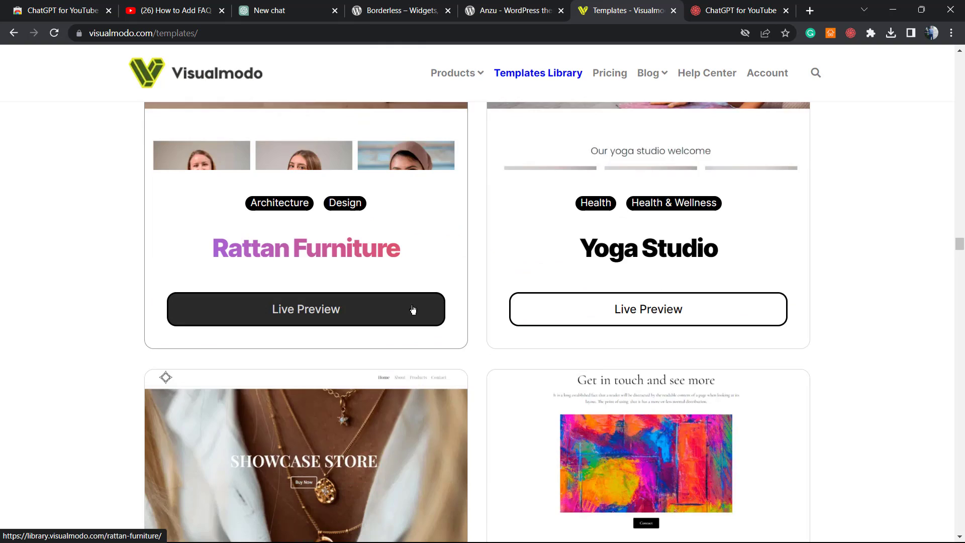
scroll(410, 310, "down", 7)
scroll(409, 313, "down", 3)
scroll(409, 312, "down", 5)
scroll(409, 315, "down", 5)
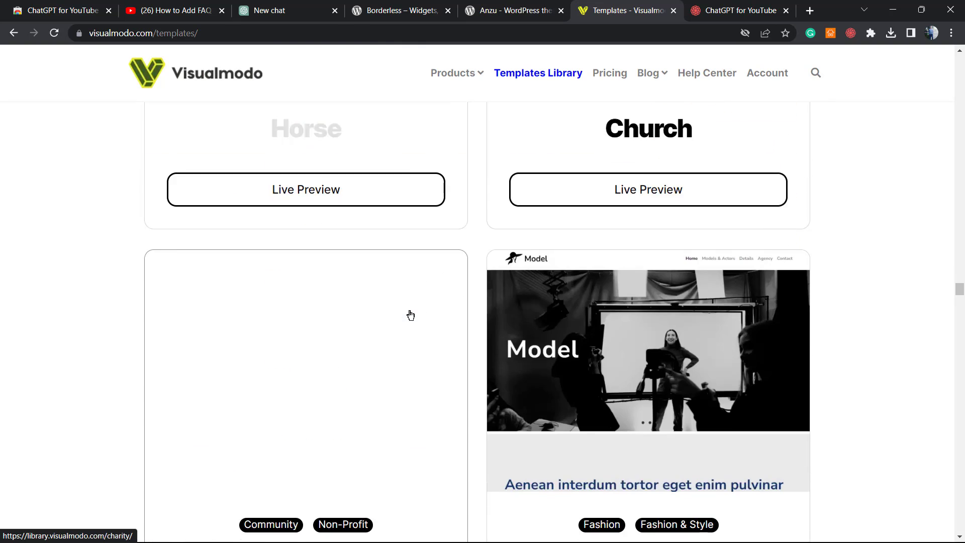
scroll(409, 314, "down", 6)
scroll(411, 315, "down", 6)
scroll(411, 314, "down", 3)
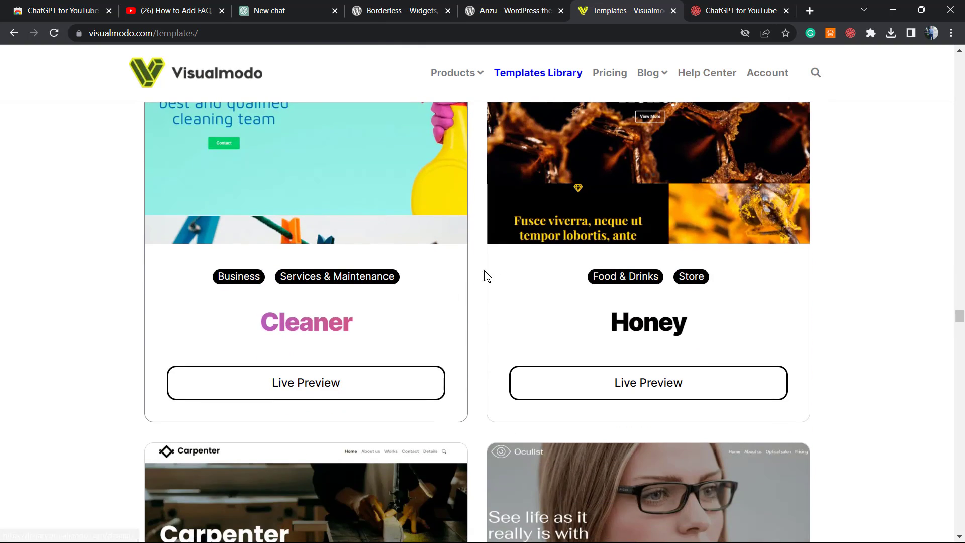